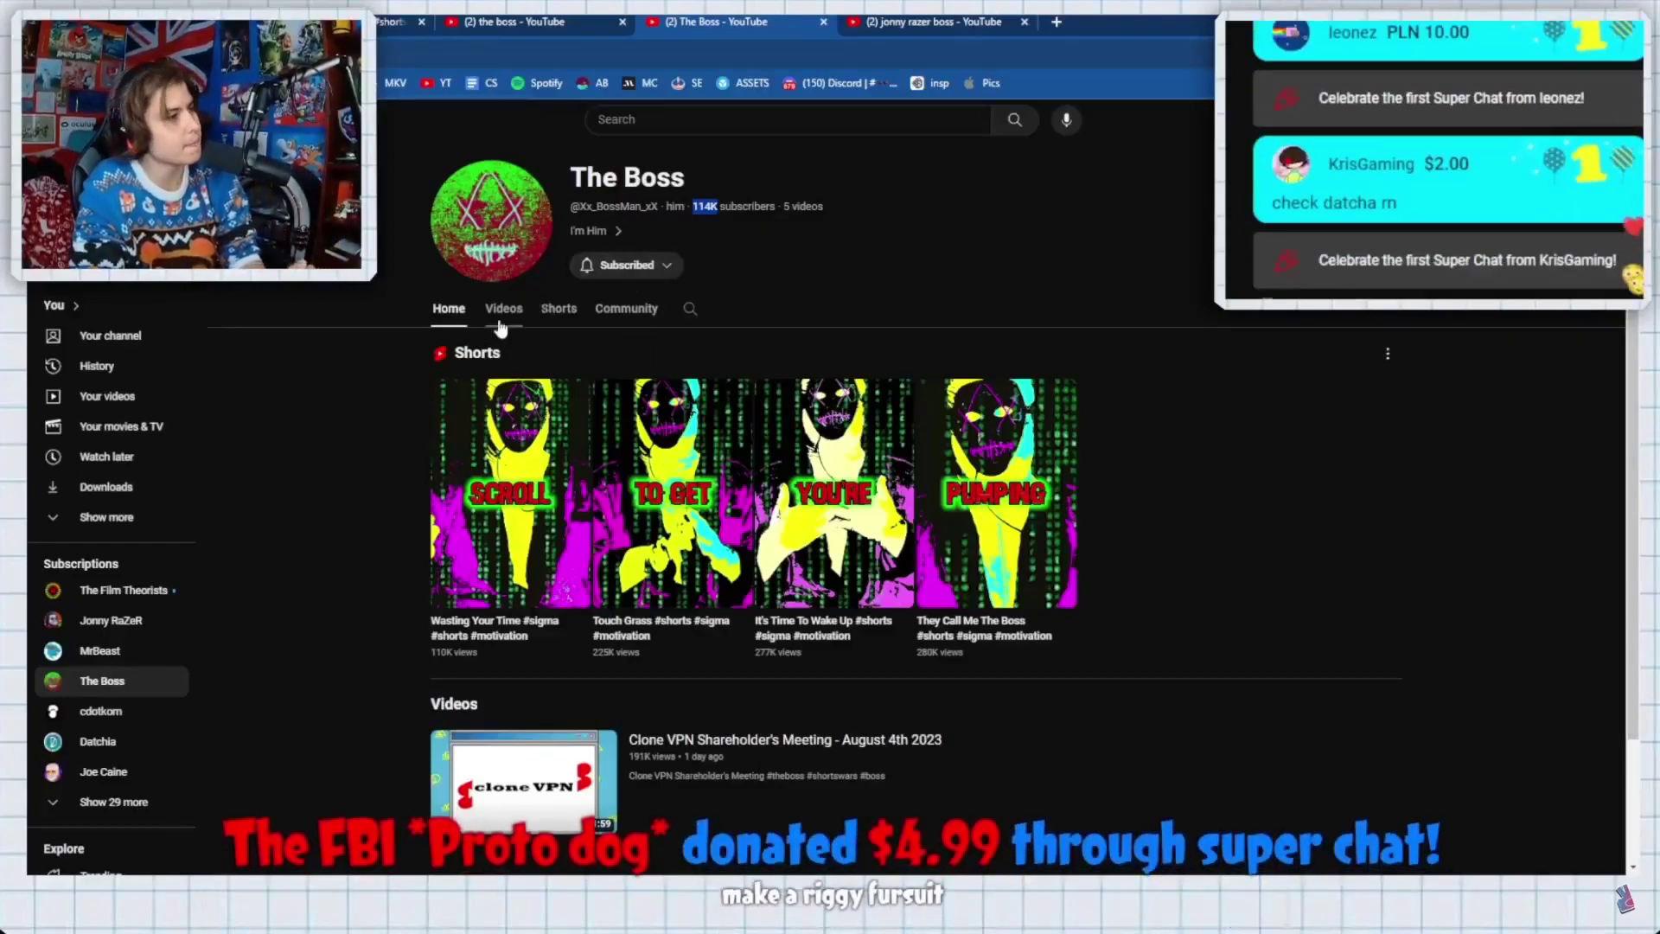
# - Go from The Boss's Videos tab to the Shorts tab showing its four shorts
pyautogui.click(503, 315)
pyautogui.click(558, 312)
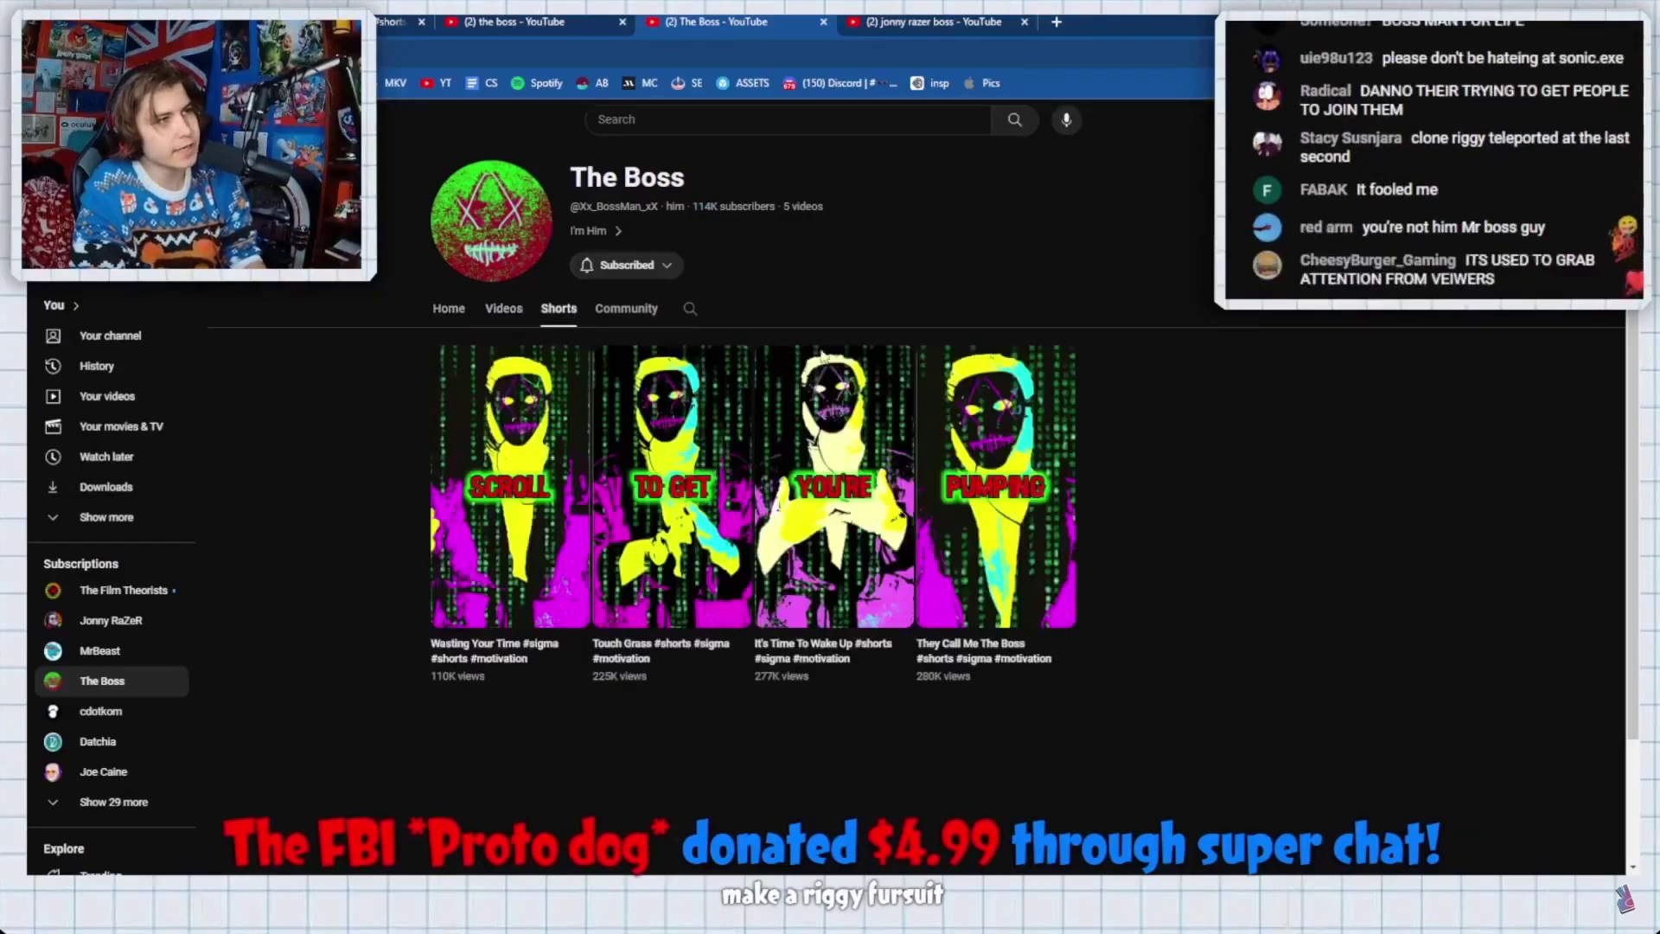